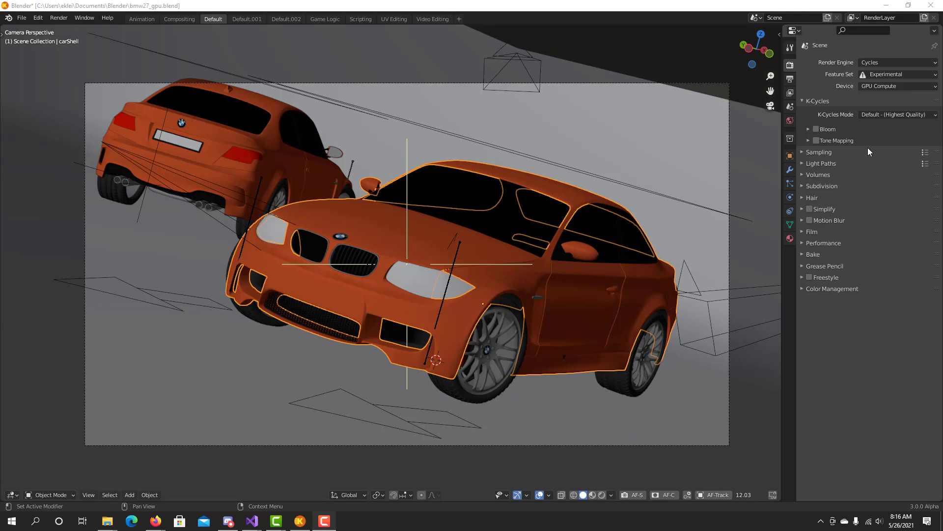
Switch the viewport to Rendered shading and enable K-Cycles Bloom and Tone Mapping
left_click(603, 496)
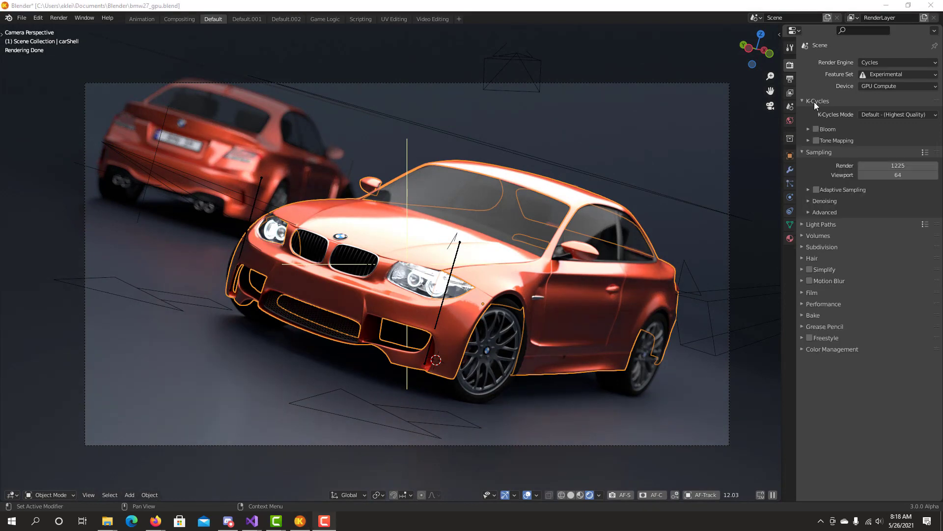
left_click(816, 129)
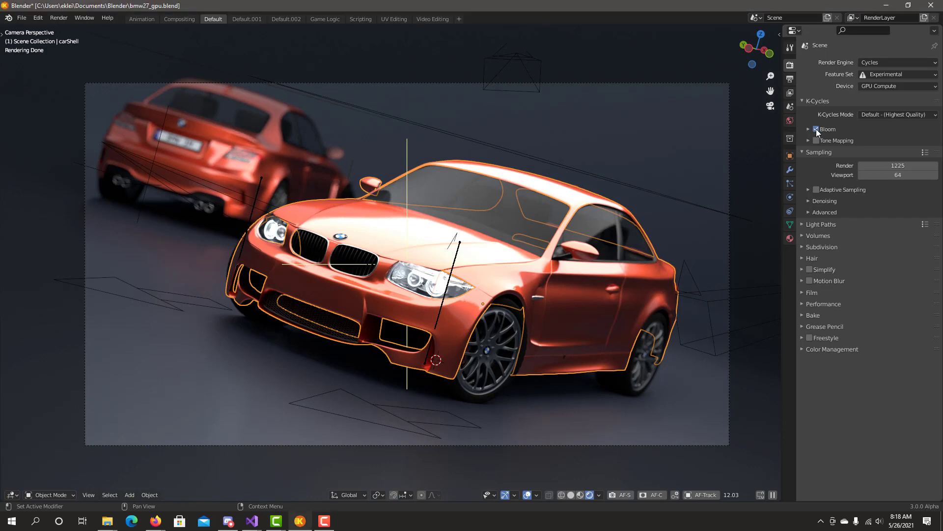
left_click(835, 141)
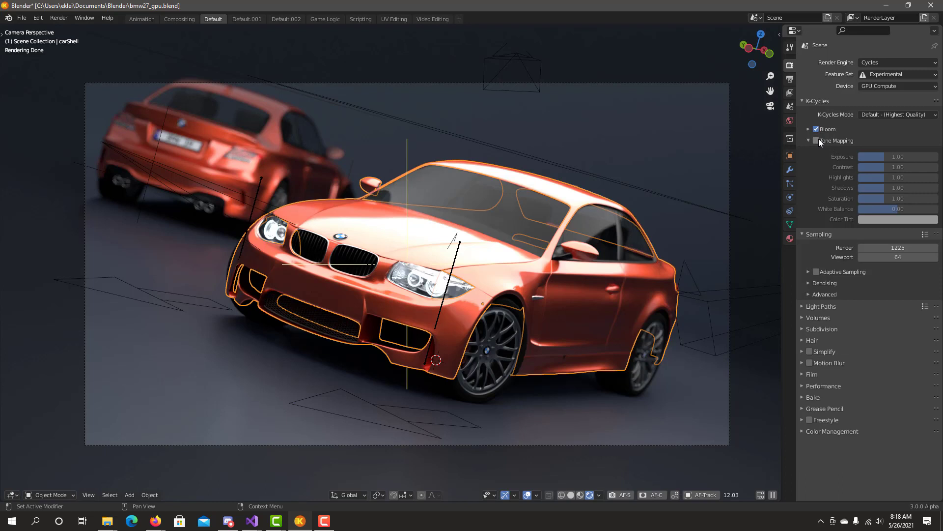
left_click(818, 141)
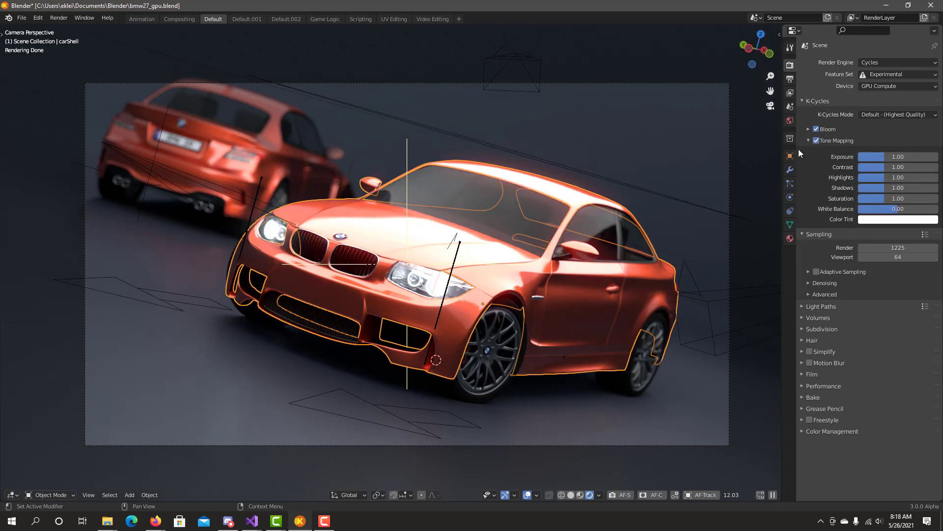
Enter 1.2 for both tone mapping Exposure and Contrast
left_click(876, 156)
type("1.2")
key("Return")
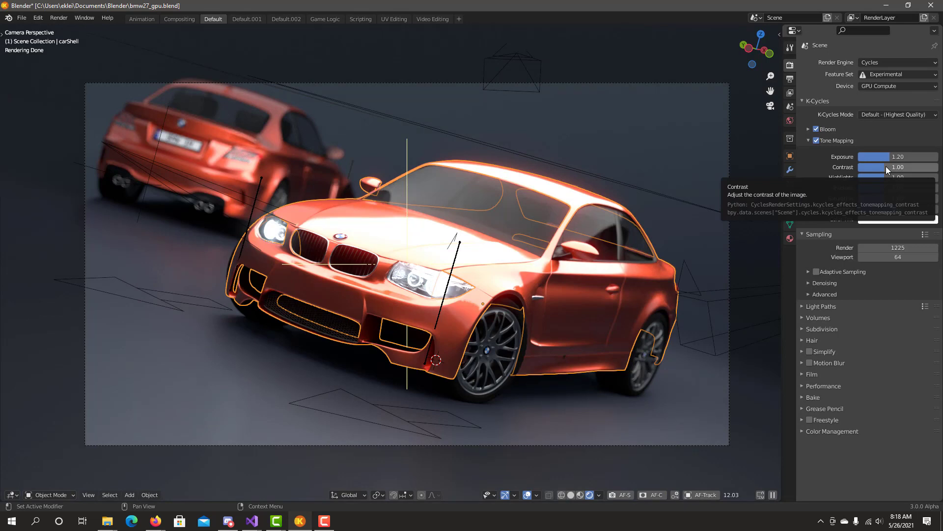
left_click(886, 166)
type("1.")
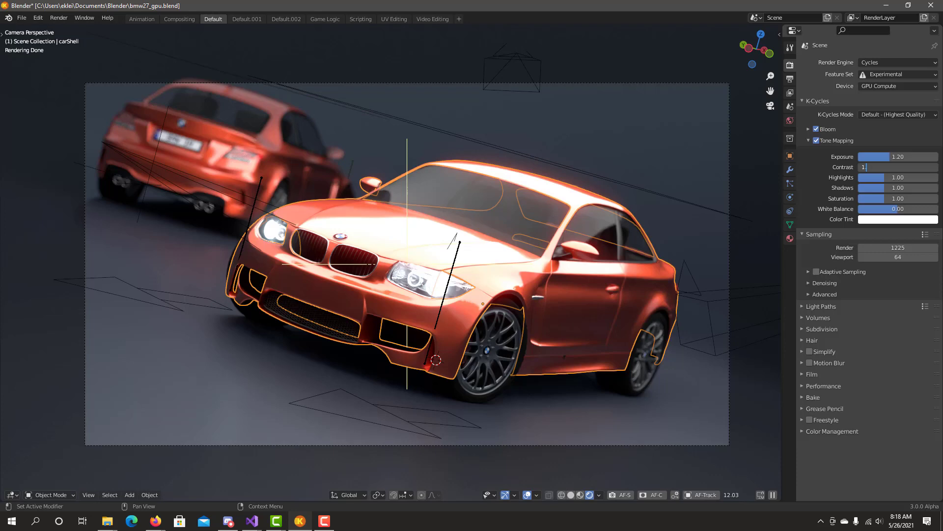
type("2")
key("Return")
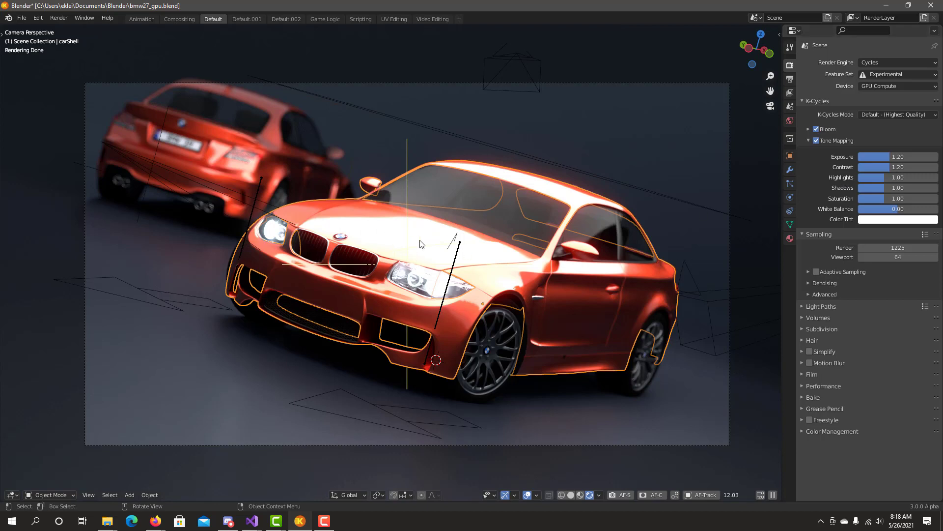
Set tone mapping Highlights and Shadows to 0.8 each
double_click(898, 178)
type("0.8")
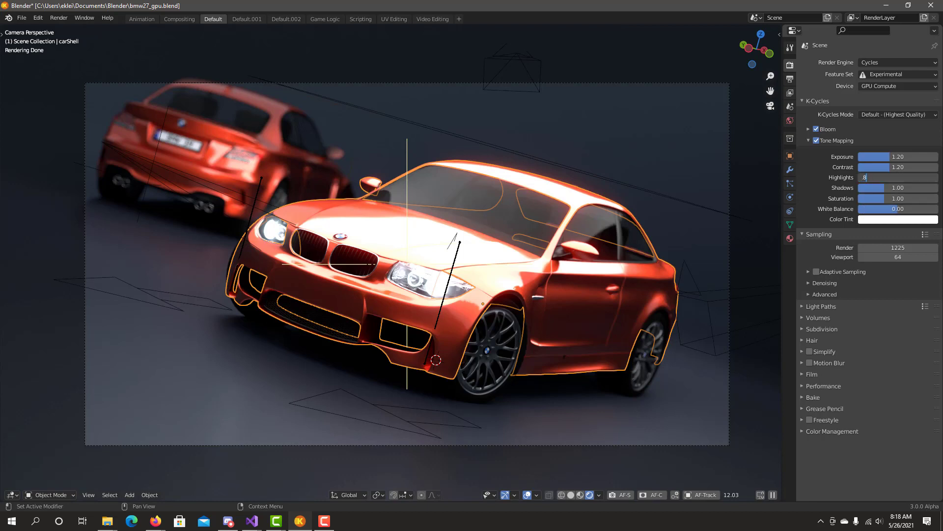
key("Return")
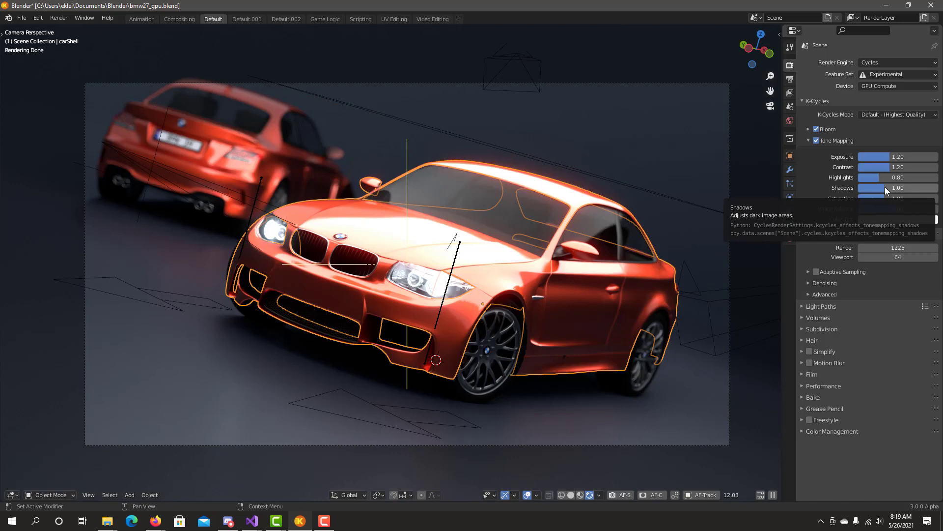
double_click(885, 187)
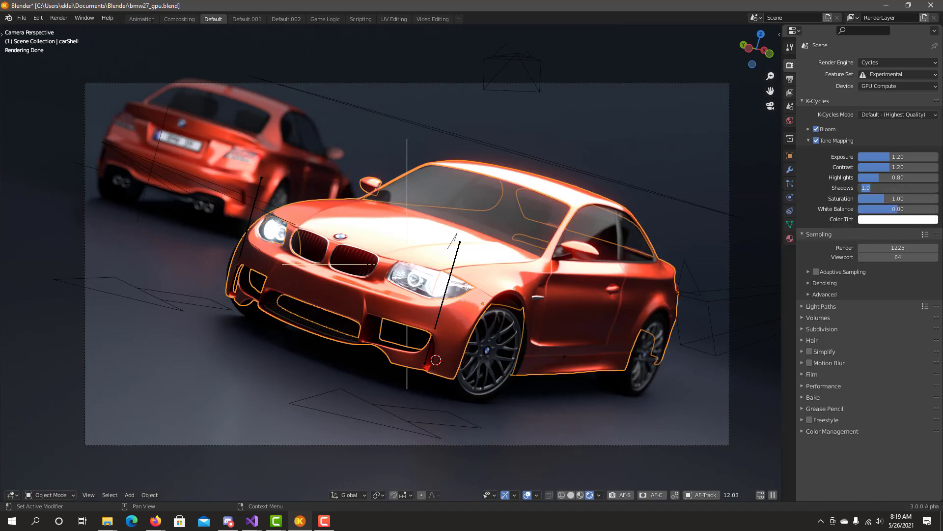
key("BackSpace")
type("0.8")
key("Return")
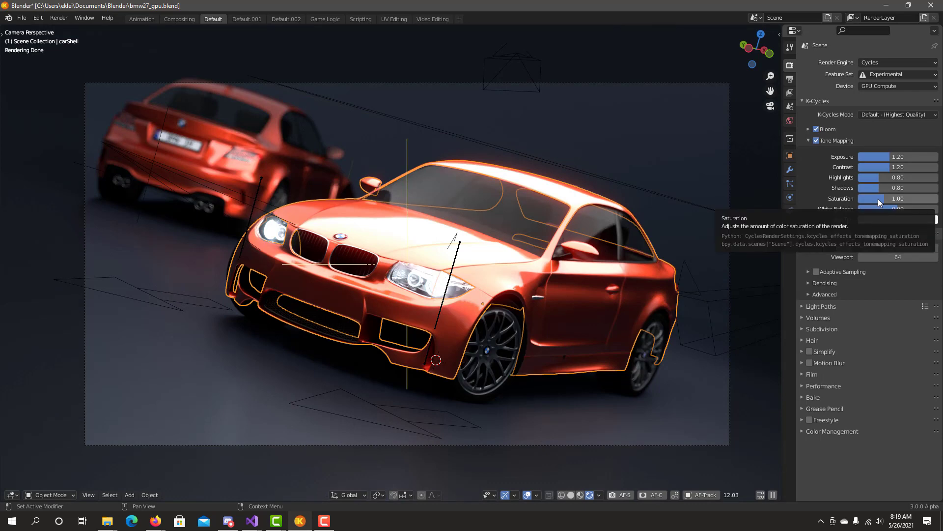
Try Saturation at 0, then set it to 1.5 for vivid red cars
left_click(878, 199)
type("0")
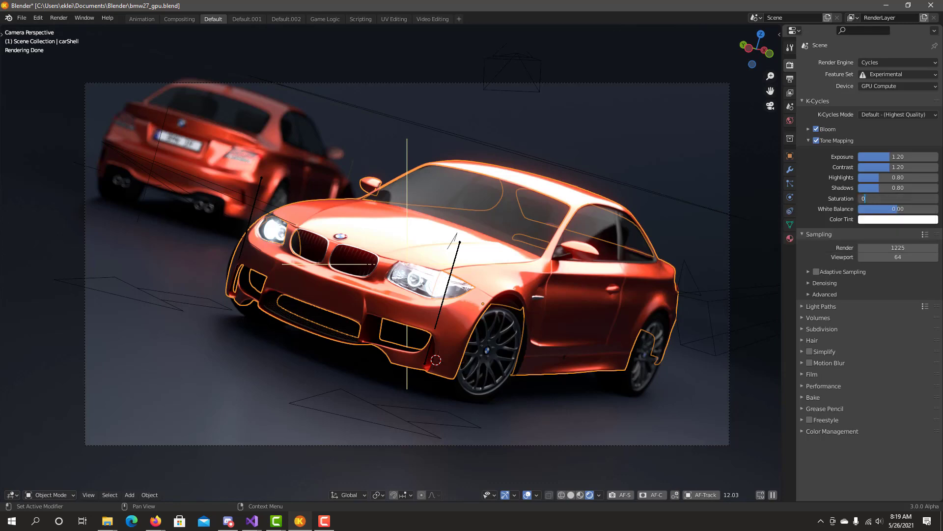
key("Return")
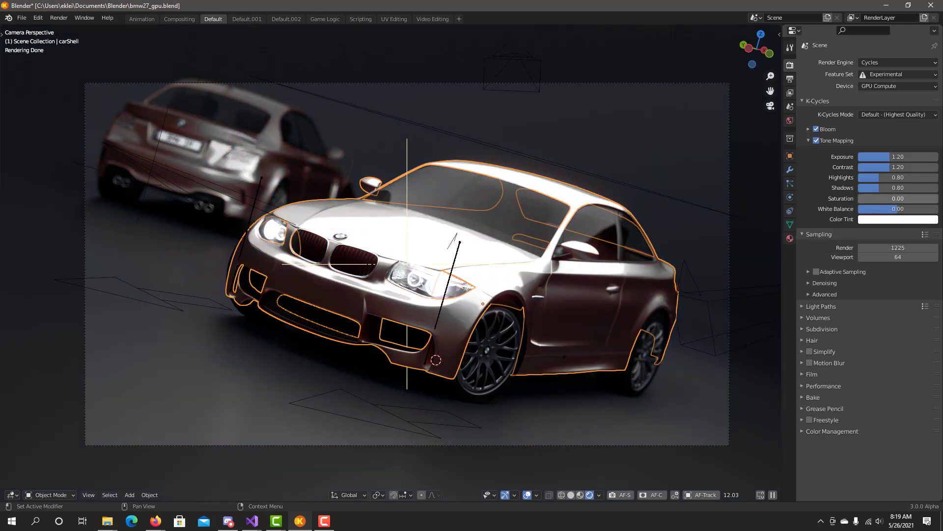
left_click(878, 198)
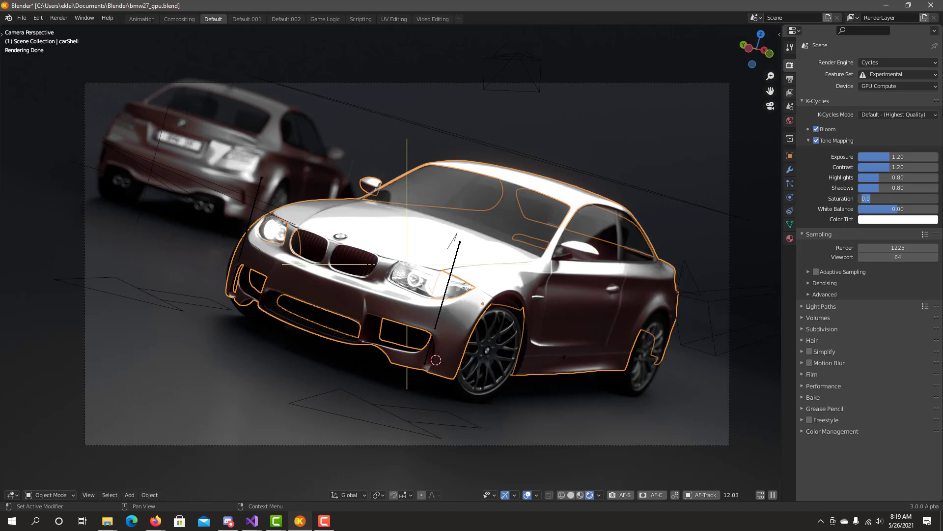
key("BackSpace")
type(".1.5")
key("Return")
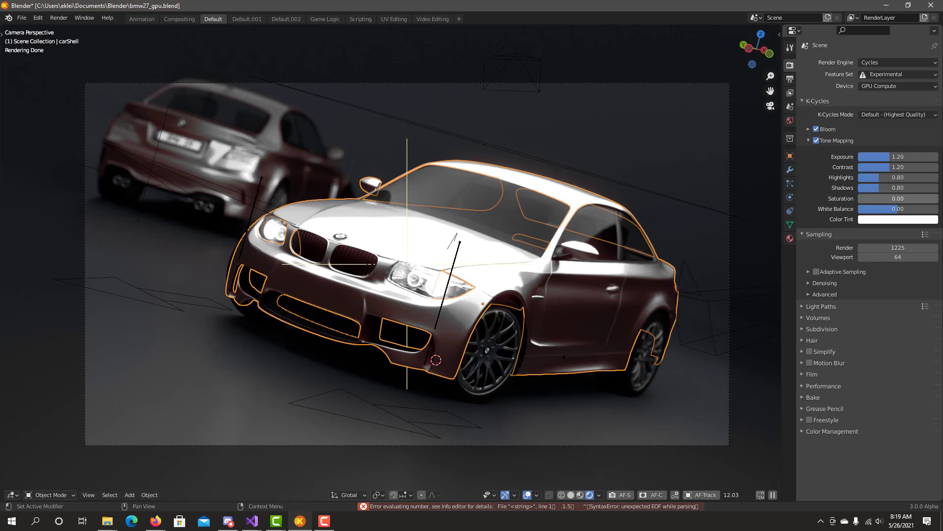
left_click(899, 198)
type("1.5")
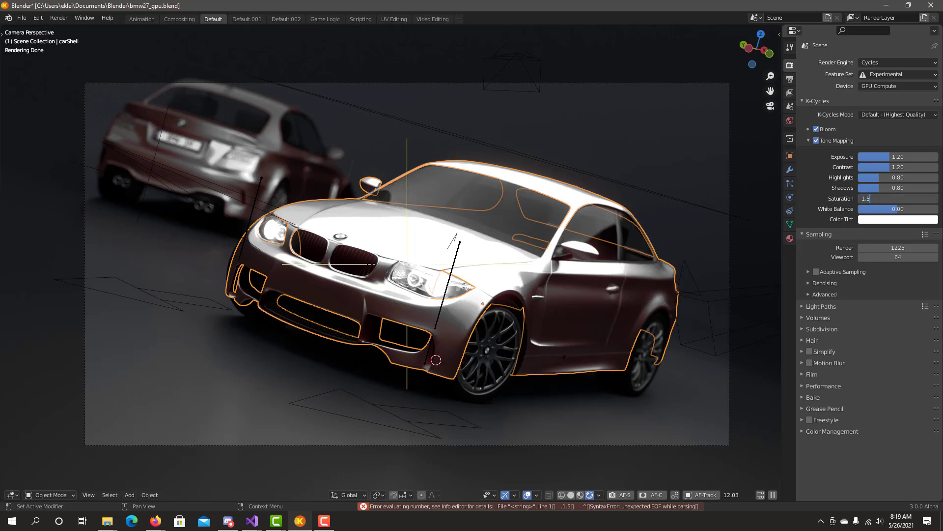
key("Return")
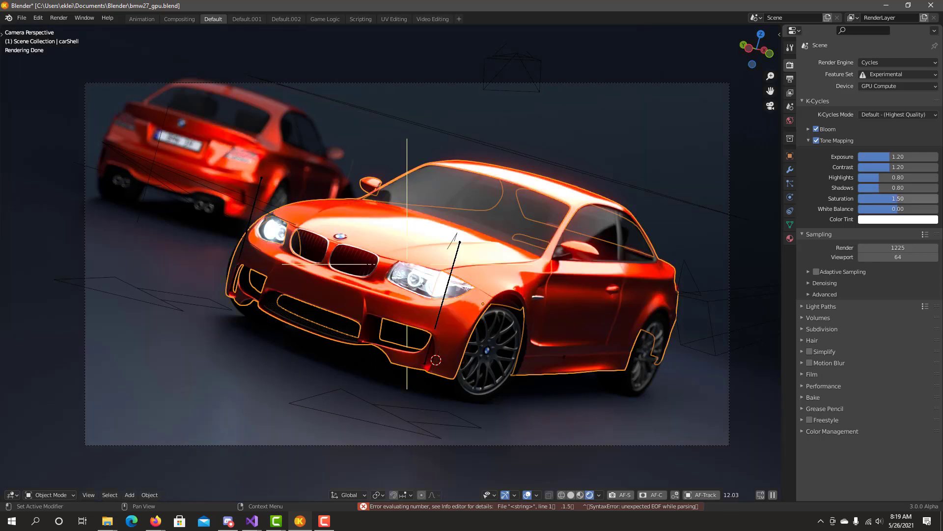
Try White Balance at -0.5 and 0.5, then settle on -0.25
left_click(887, 209)
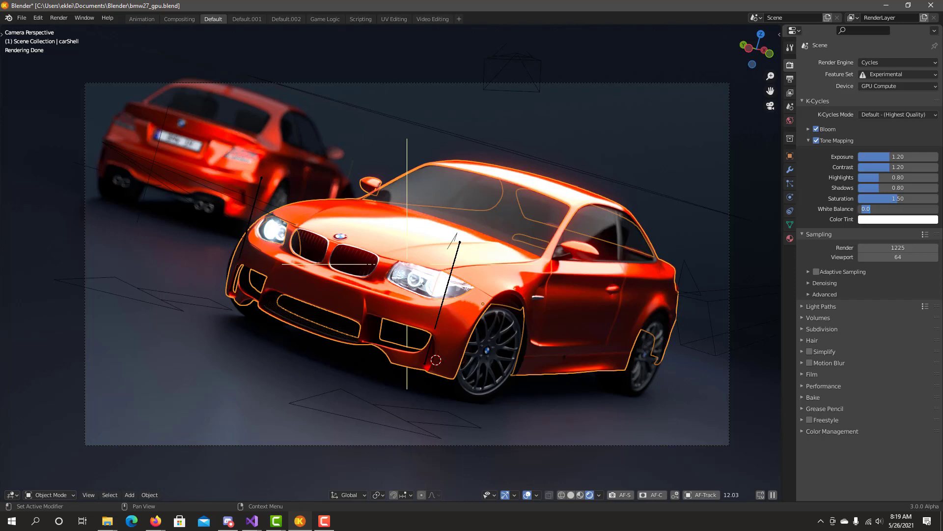
key("BackSpace")
type("-0.5")
key("Return")
left_click(898, 209)
type("+.5")
key("Return")
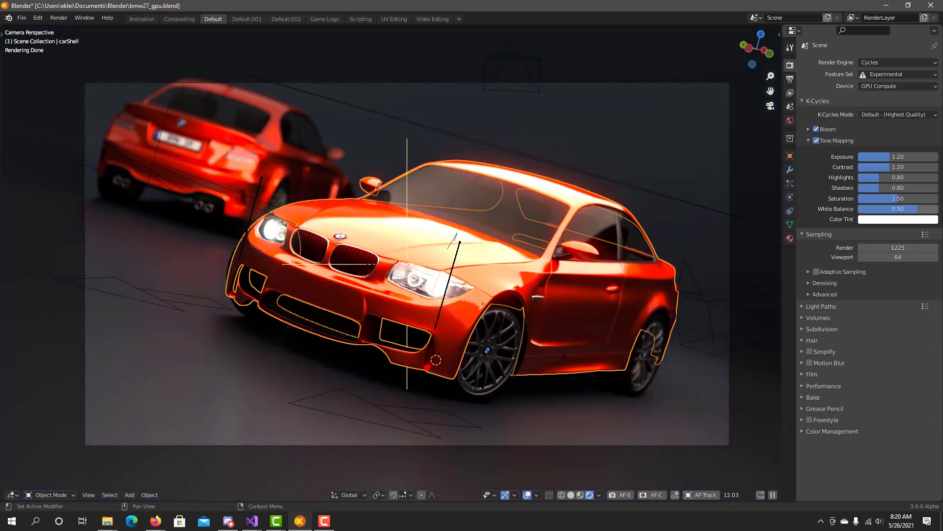
left_click(899, 209)
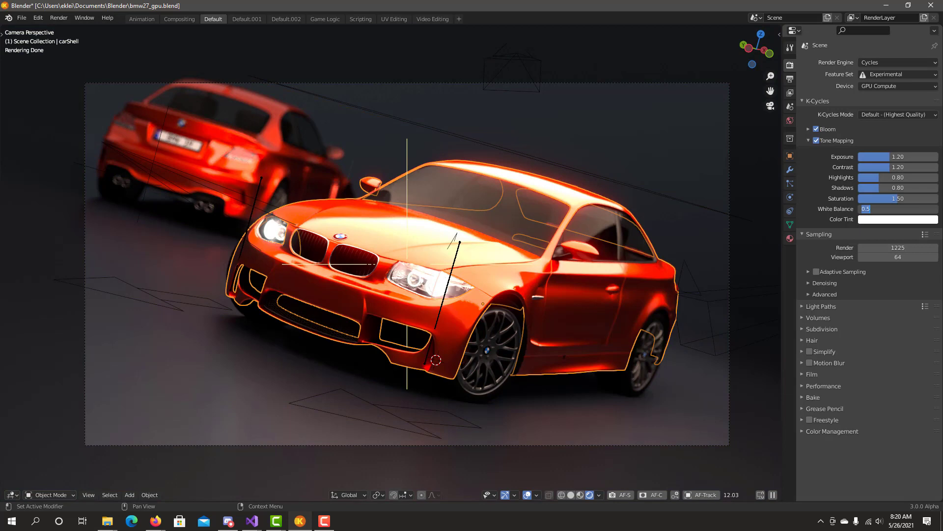
key("BackSpace")
type("-.25")
key("Return")
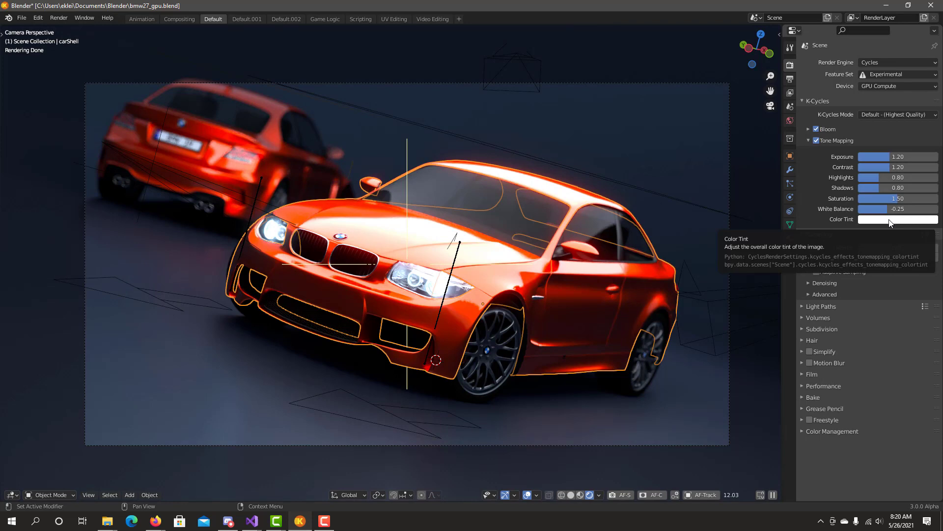
Try green and pink tints, then set the tone mapping Color Tint to pale blue
left_click(891, 221)
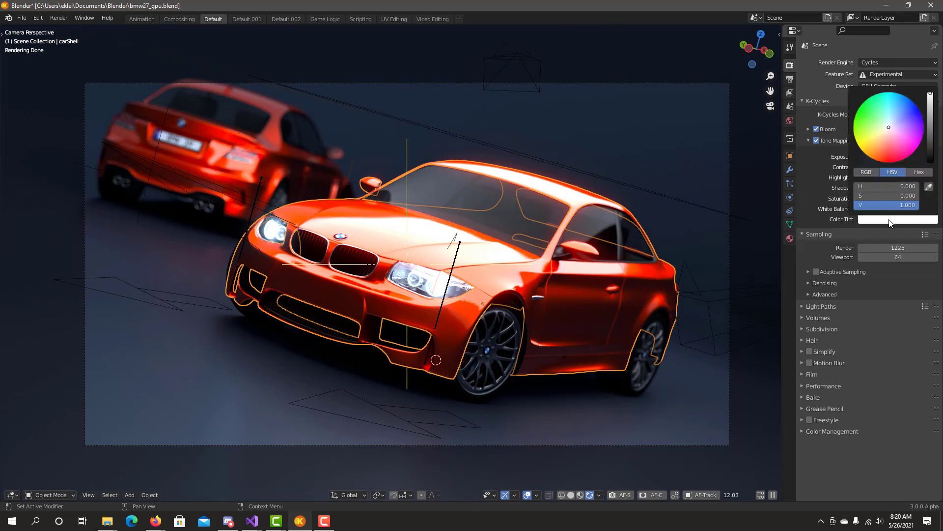
left_click(883, 118)
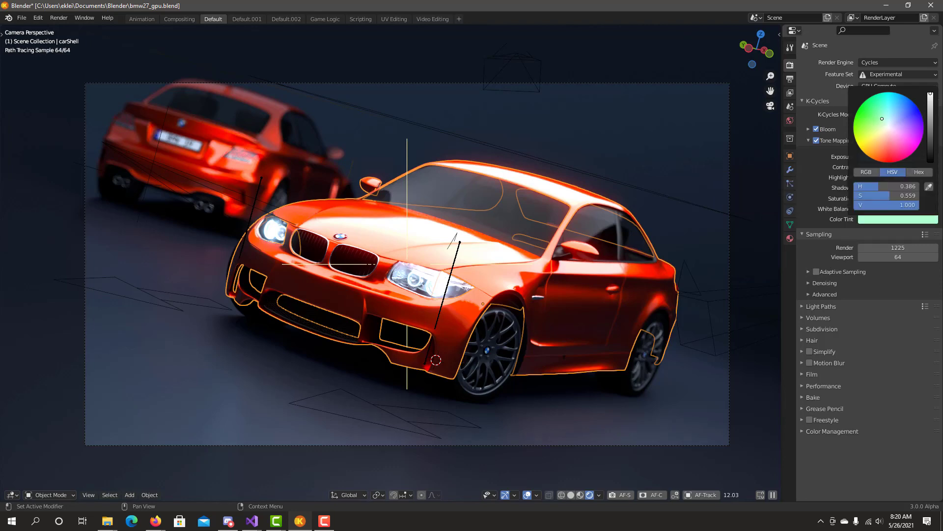
left_click_drag(900, 120, 888, 137)
left_click(877, 121)
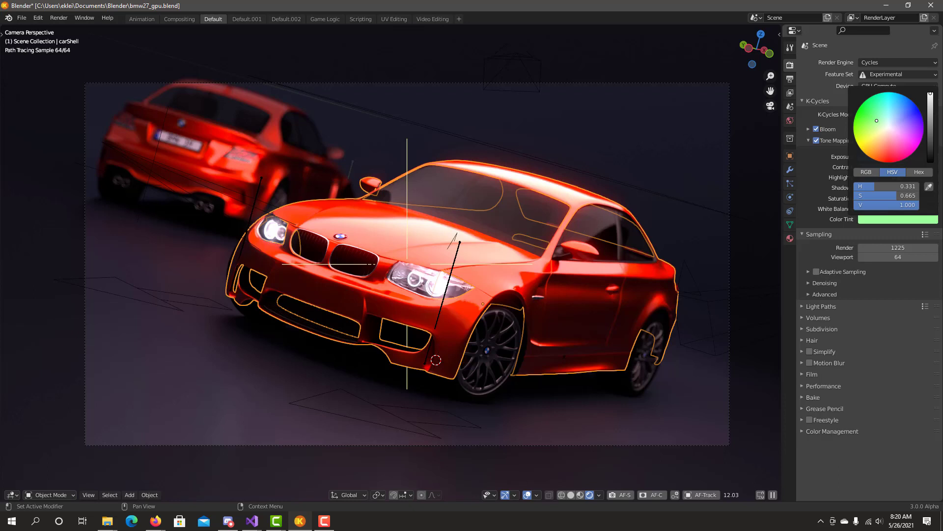
left_click(892, 122)
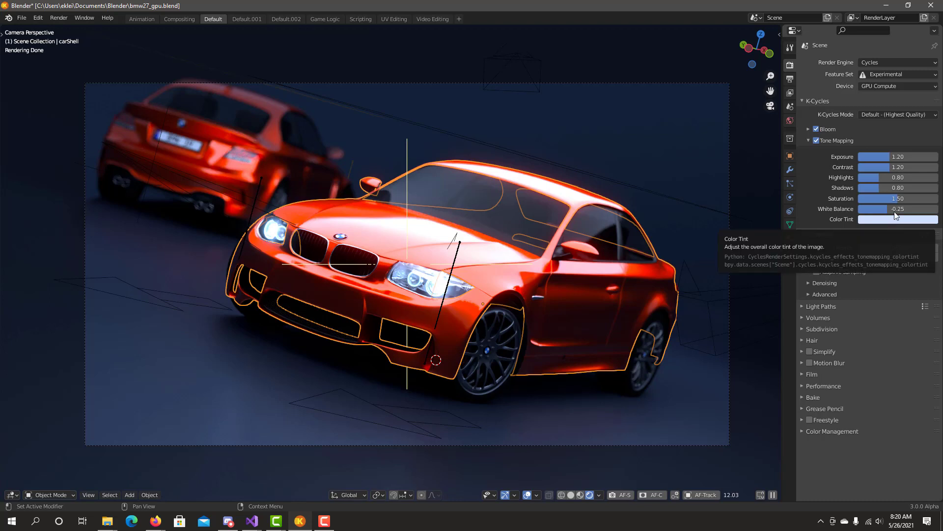
Set tone mapping Exposure to 1.3
left_click(894, 157)
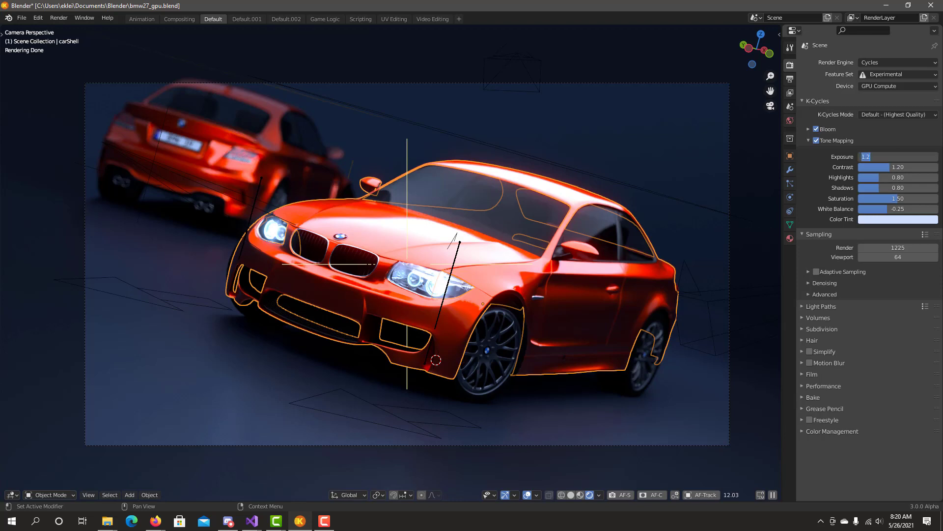
type("1.3")
key("Return")
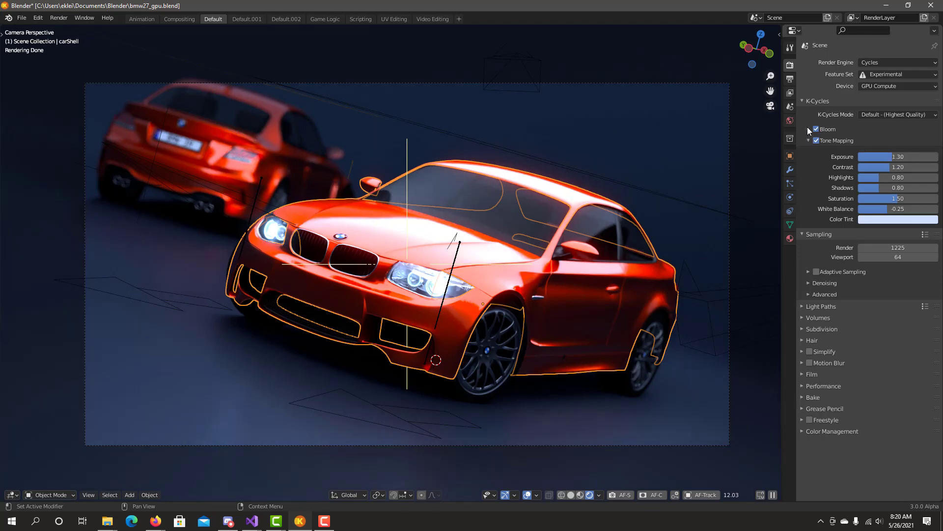
Set Bloom Size to 9 and raise Exposure to 1.5
left_click(809, 129)
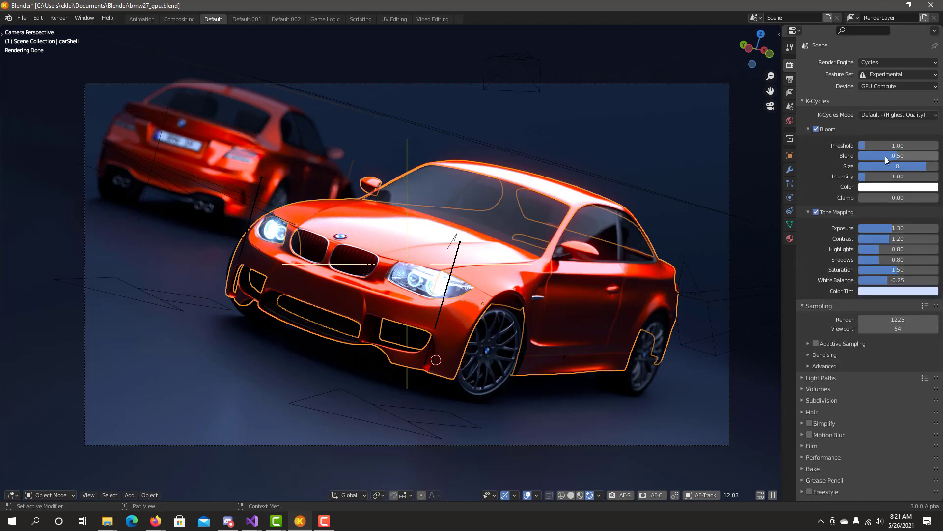
double_click(899, 166)
type("9")
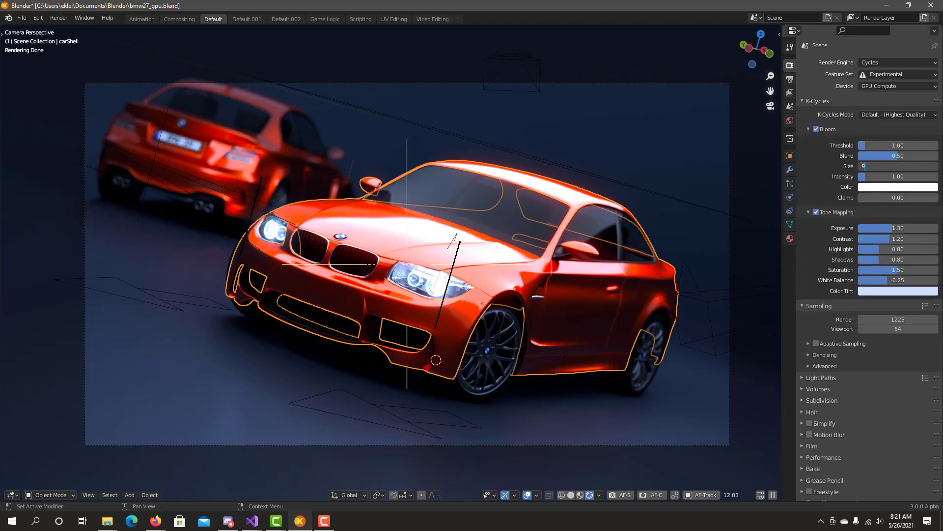
key("Return")
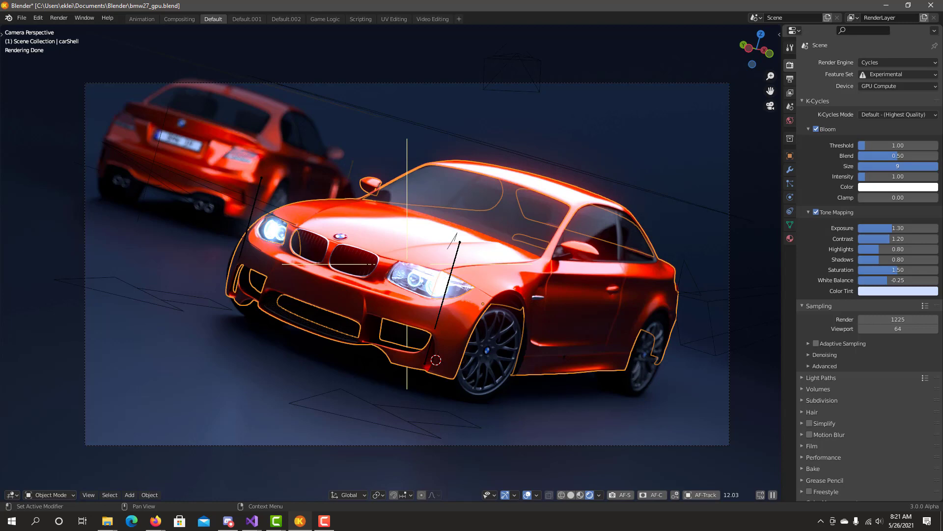
double_click(883, 232)
type("1")
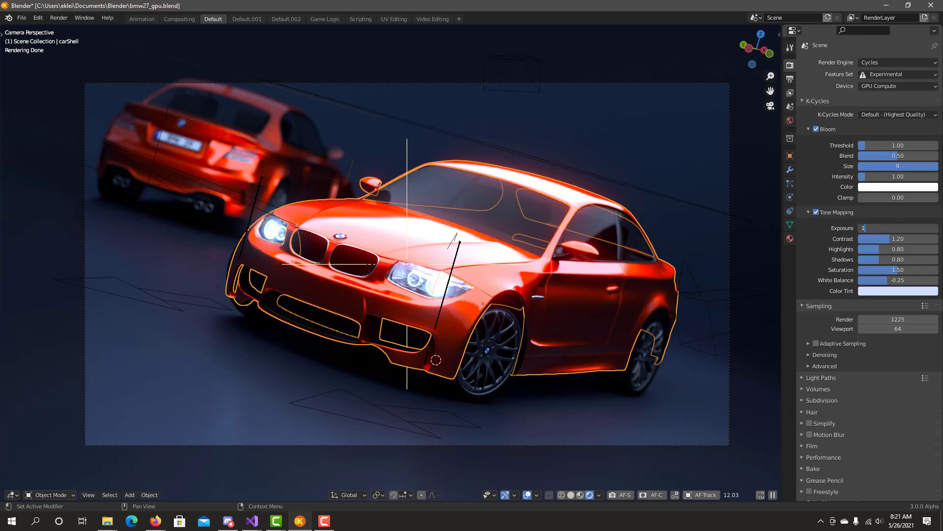
type(".5")
key("Return")
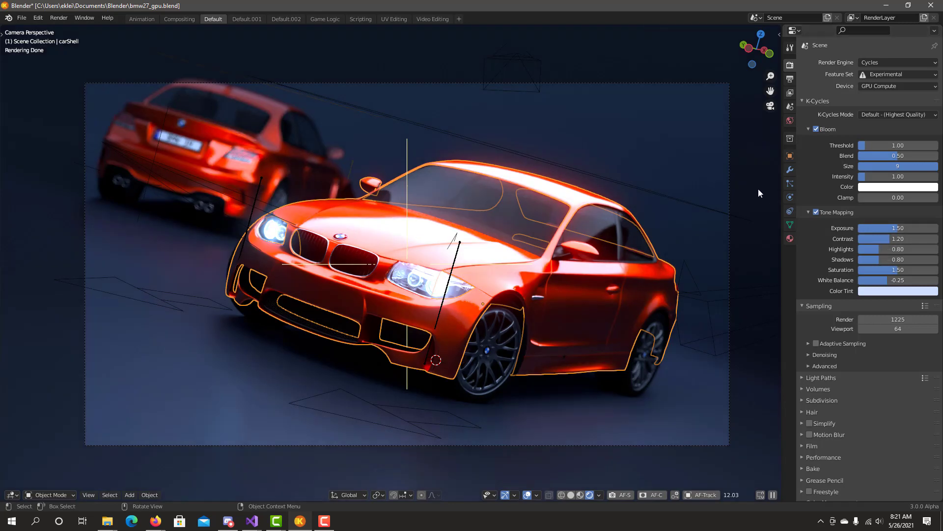
Toggle Tone Mapping and Bloom off and back on to compare the render
left_click(816, 211)
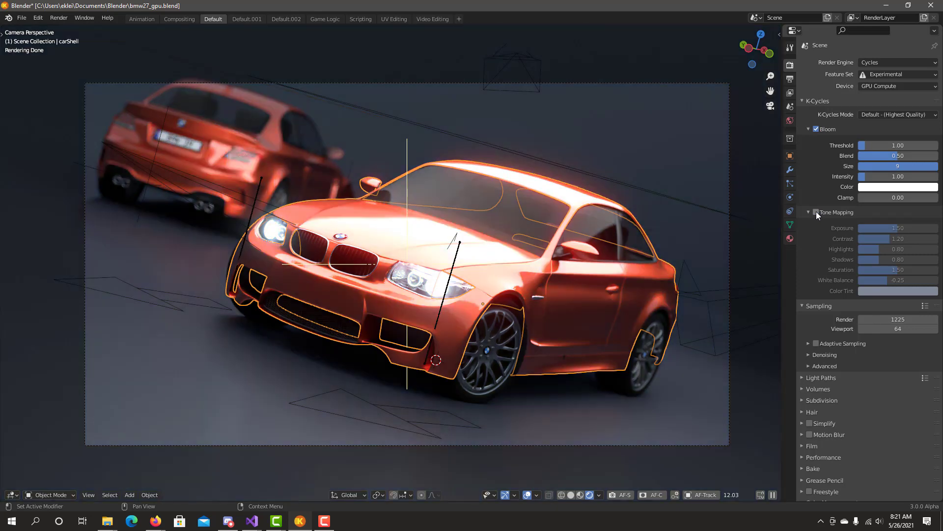
left_click(817, 129)
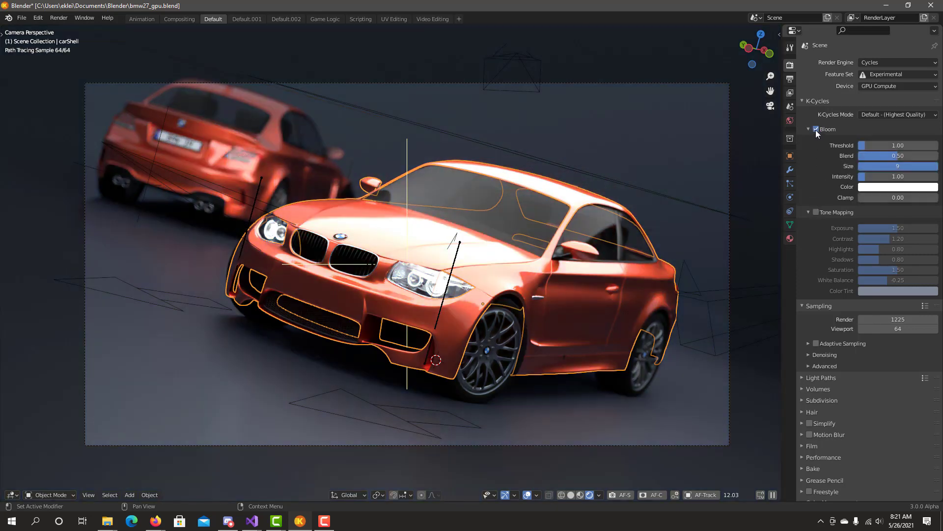
left_click(817, 129)
left_click(816, 212)
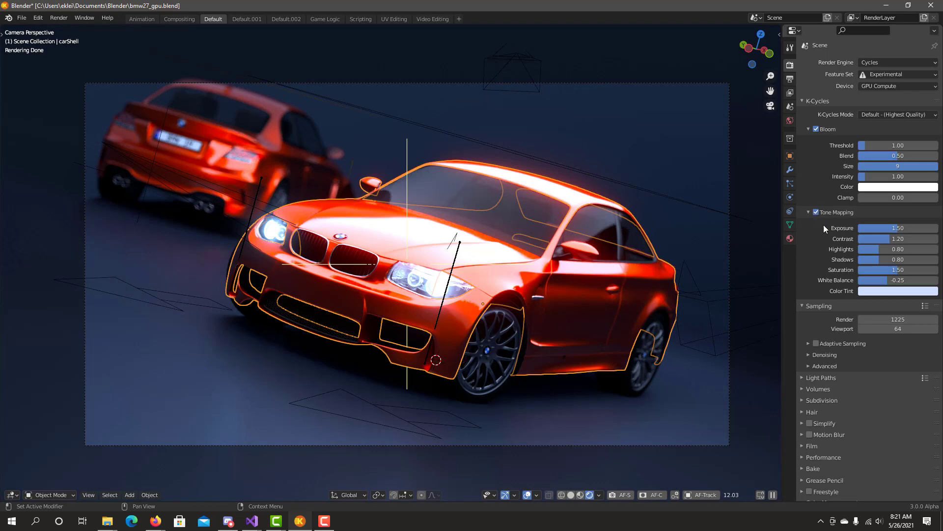
Set Exposure to 1.8 and Highlights to 0.6
type("1.8")
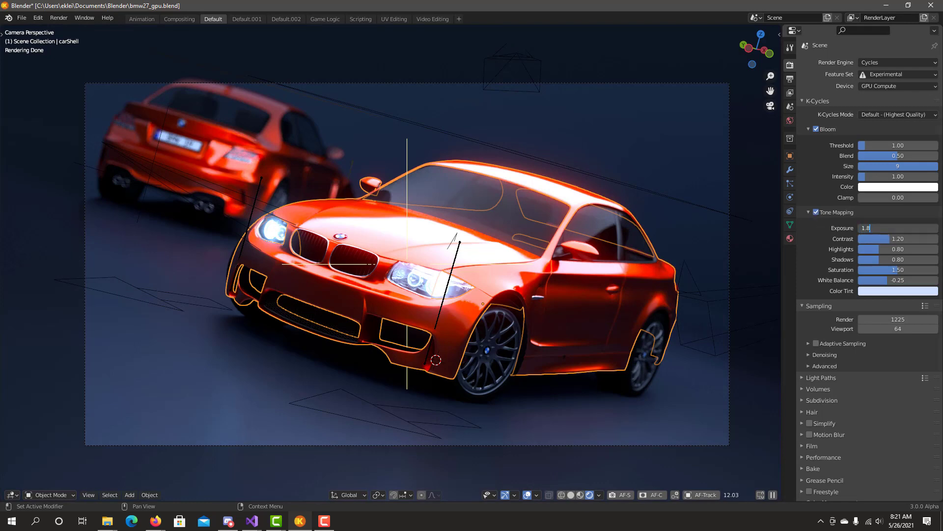
key("Return")
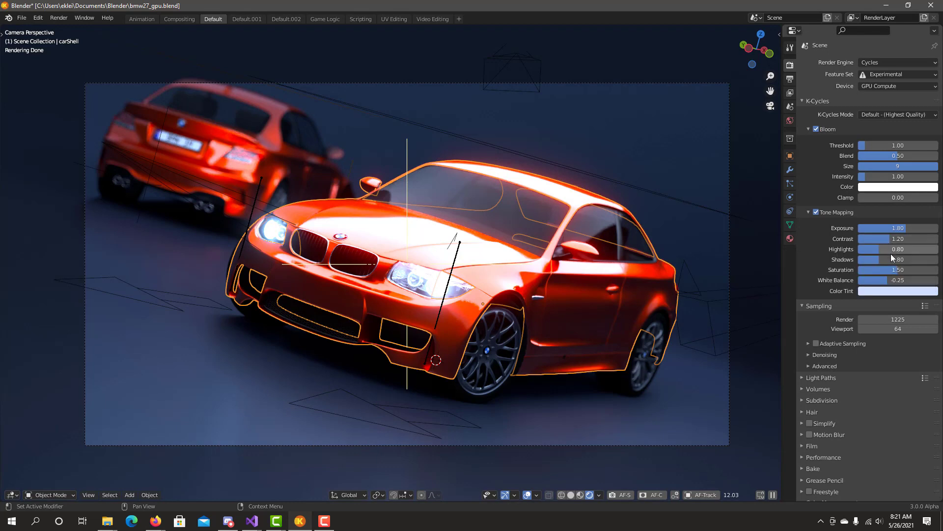
double_click(892, 249)
key("BackSpace")
type("0.6")
key("Return")
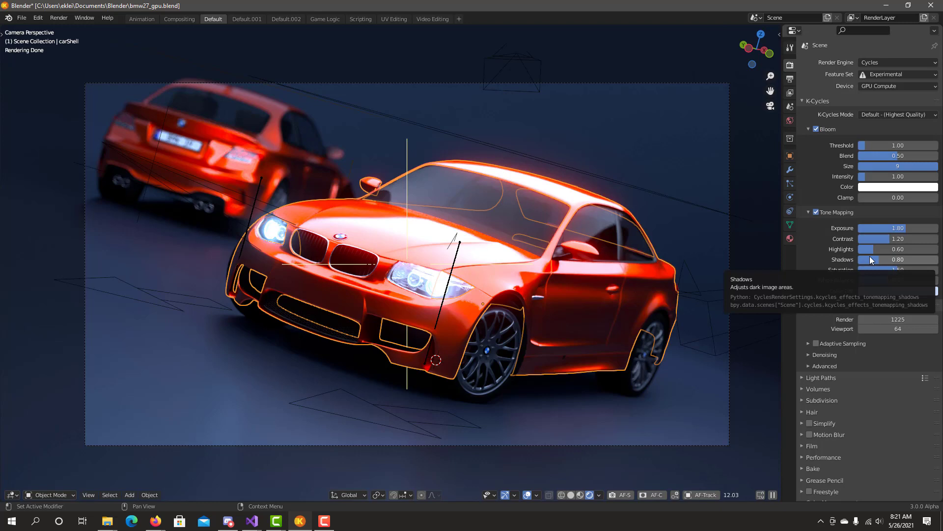
Render the final image with F12, inspect the result, then close the render window
key("F12")
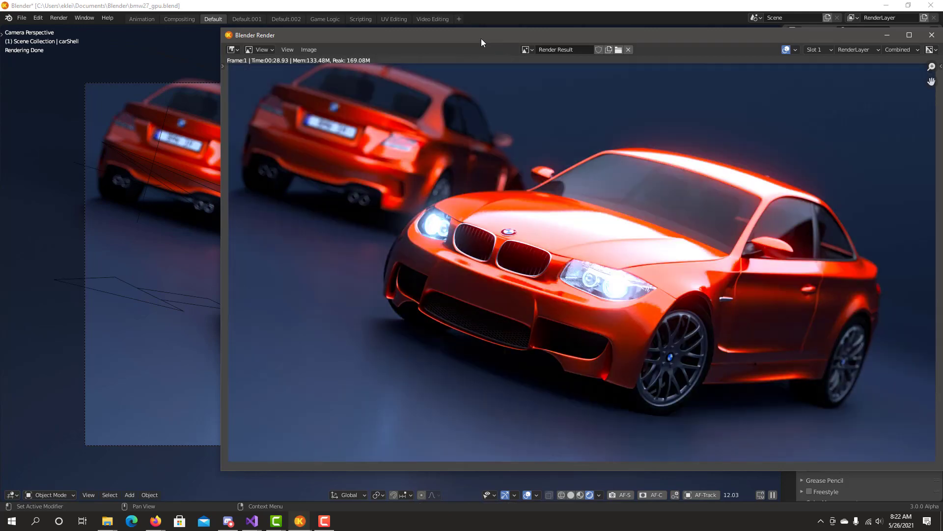
left_click_drag(481, 38, 414, 35)
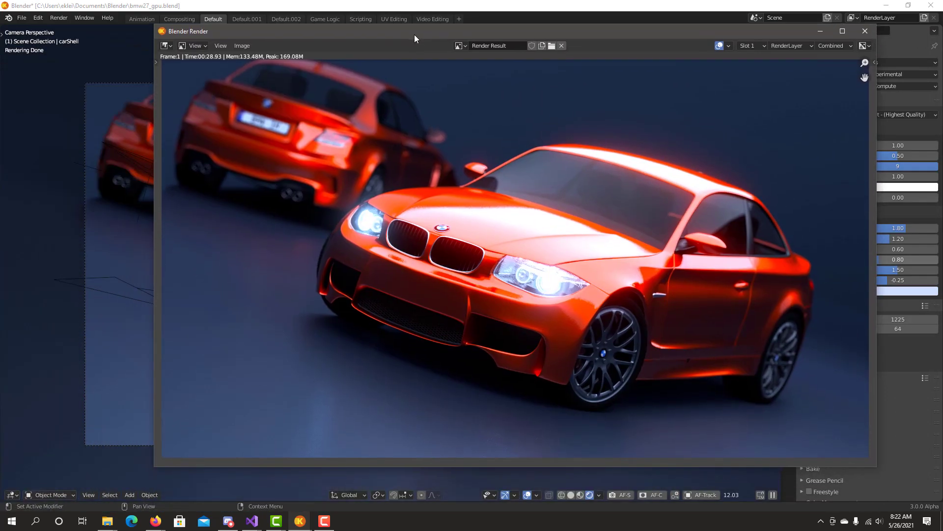
left_click(865, 31)
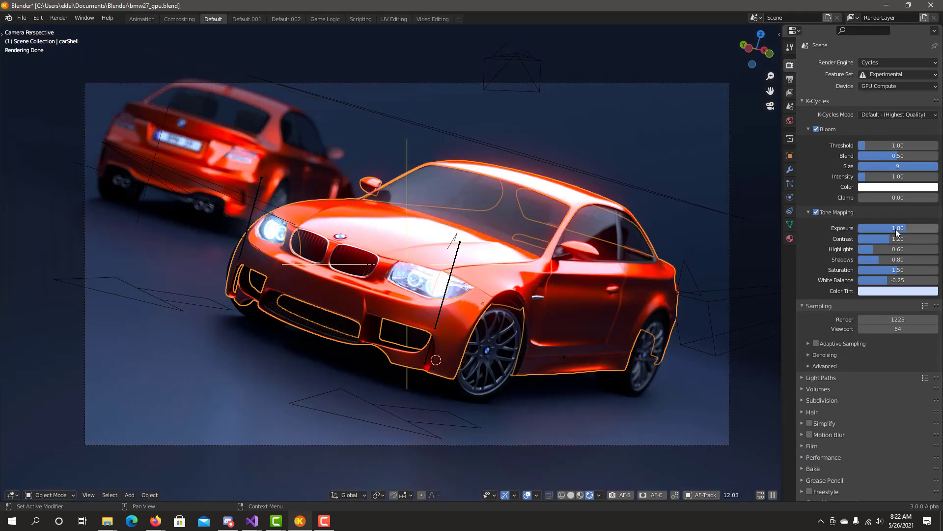
Set Exposure through Saturation to 1.00 and White Balance to 0.00
left_click_drag(880, 228, 879, 270)
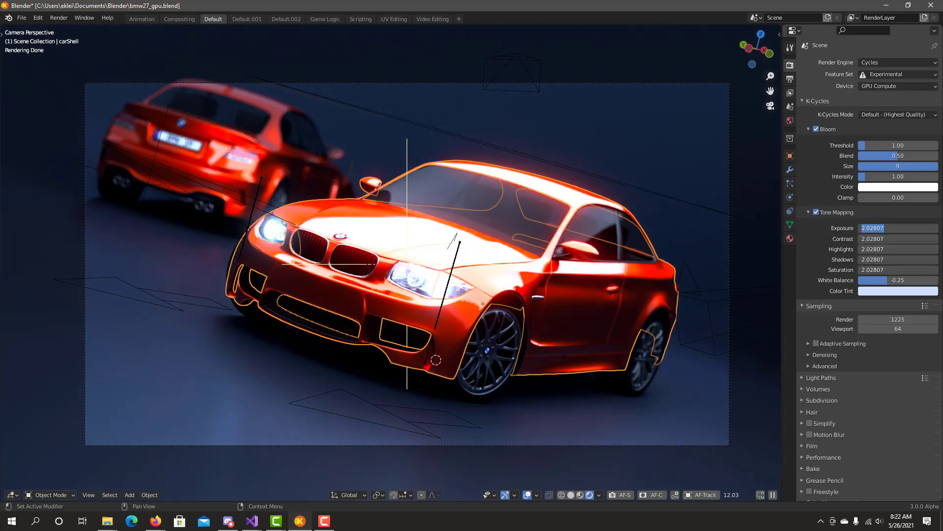
type("1")
key("Return")
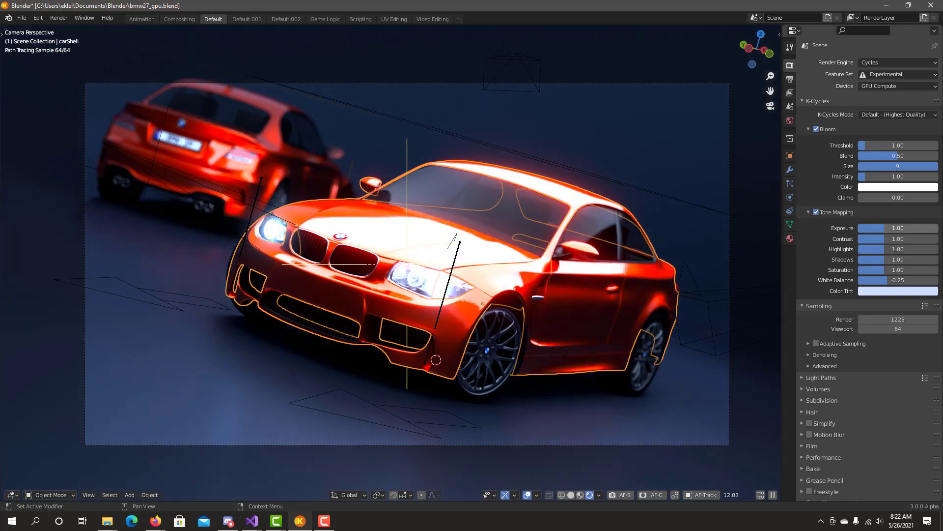
left_click(868, 280)
key("Return")
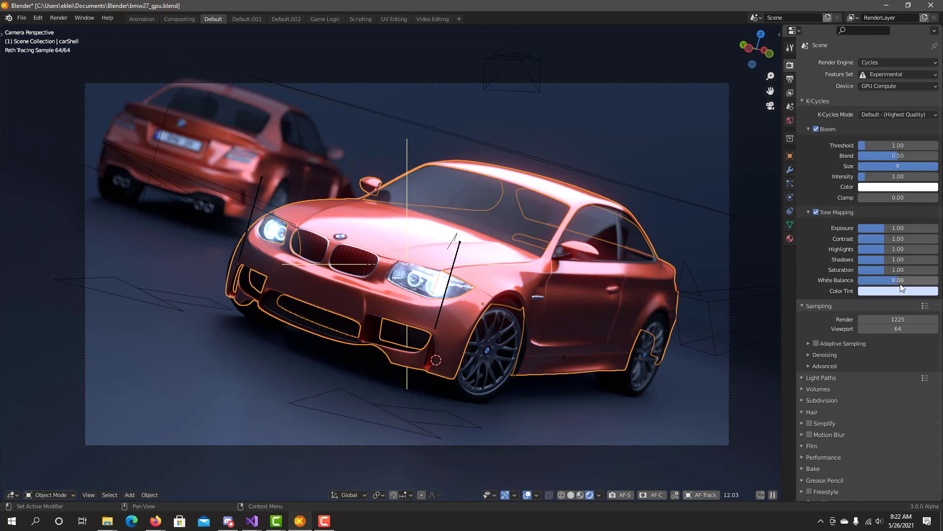
Make the Color Tint pure white by setting RGB values to 1
left_click(904, 288)
left_click(866, 245)
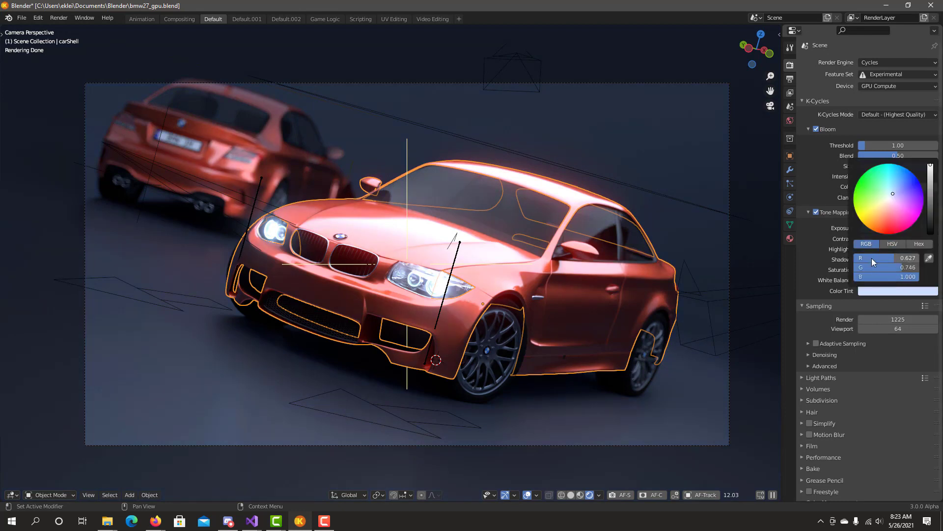
left_click_drag(871, 258, 882, 257)
type("1")
key("Return")
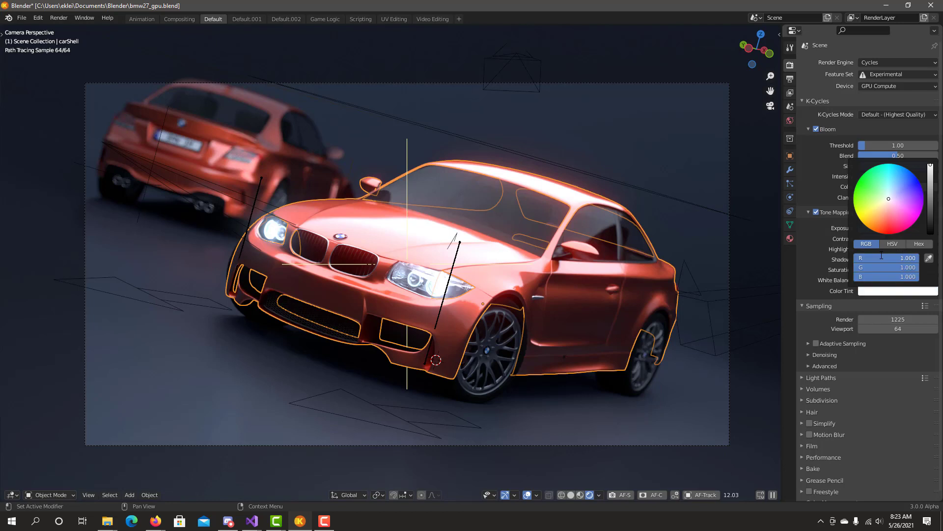